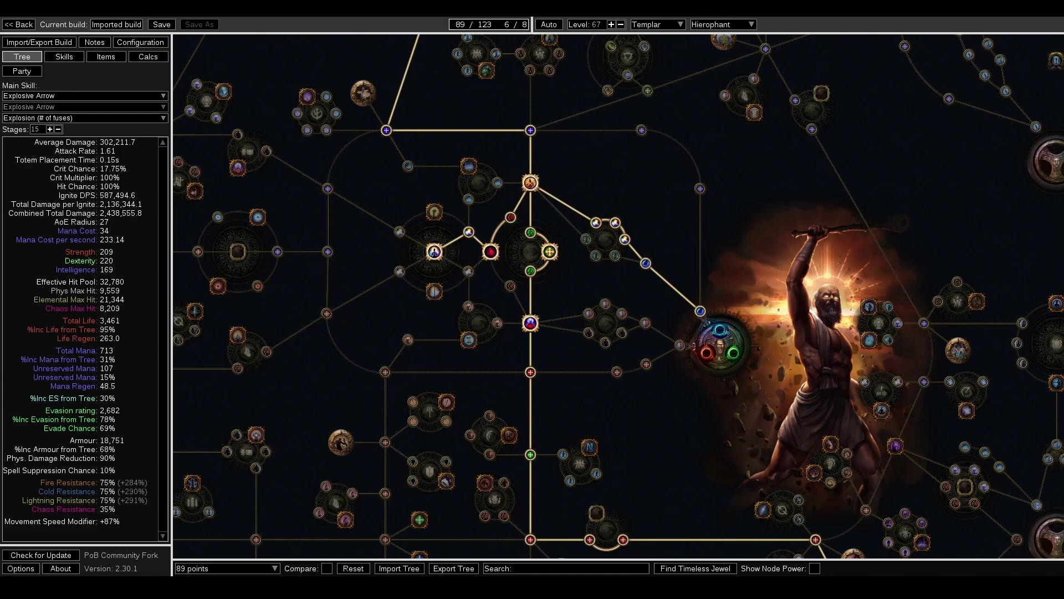
Step: Load the Mapping skill set and view Explosive Arrow's gems: Ballista Totem, Combustion, Ignite Proliferation
{"action": "left_click", "coordinate": [64, 57]}
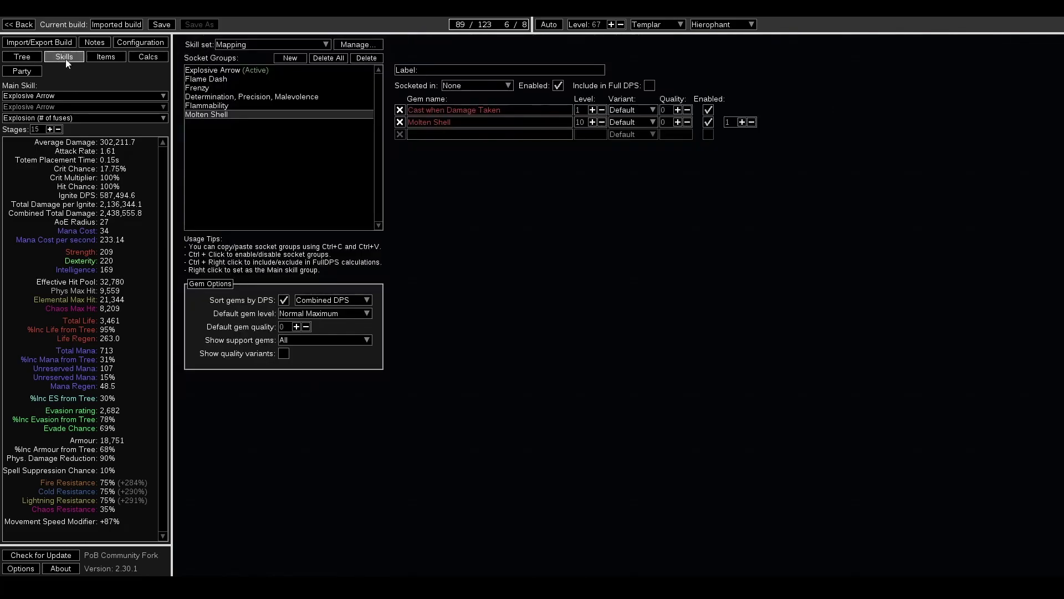
{"action": "left_click", "coordinate": [251, 46]}
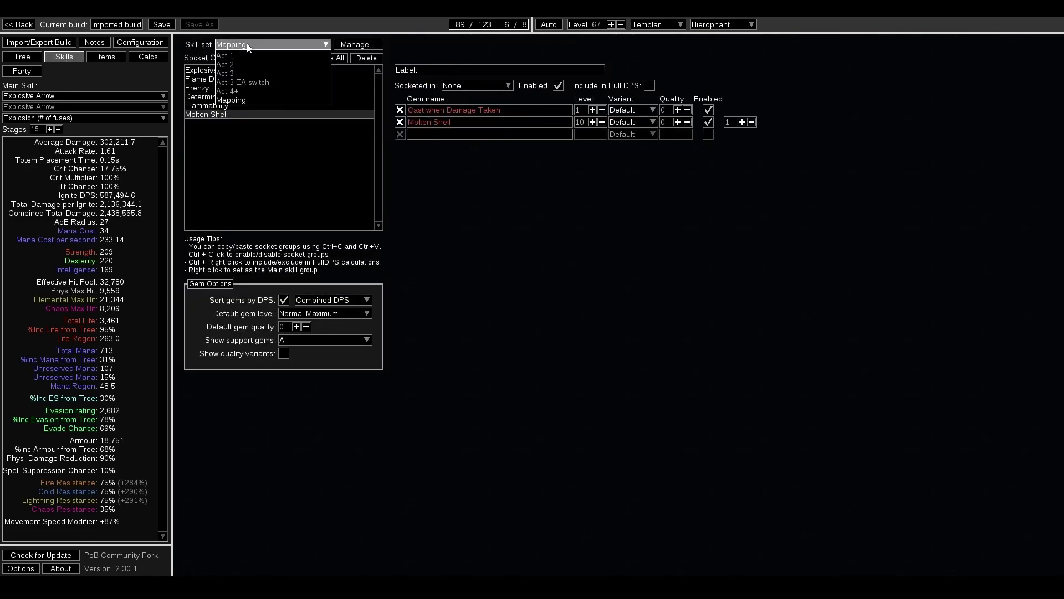
{"action": "left_click", "coordinate": [228, 101]}
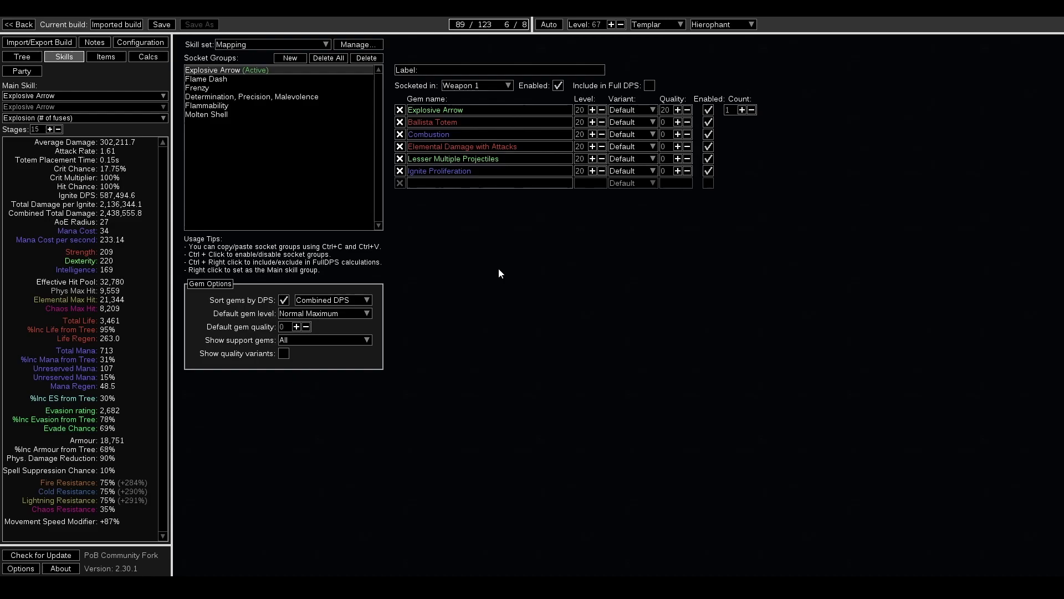
{"action": "mouse_move", "coordinate": [465, 173]}
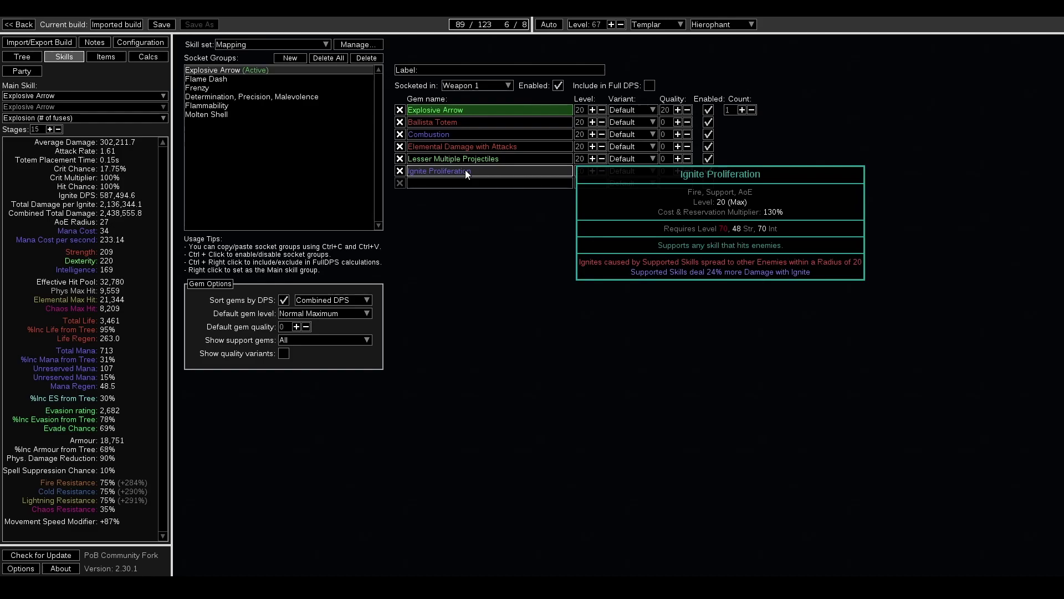
Step: Select the Molten Shell group, raising its level to 11 and back to 10
{"action": "left_click", "coordinate": [235, 111]}
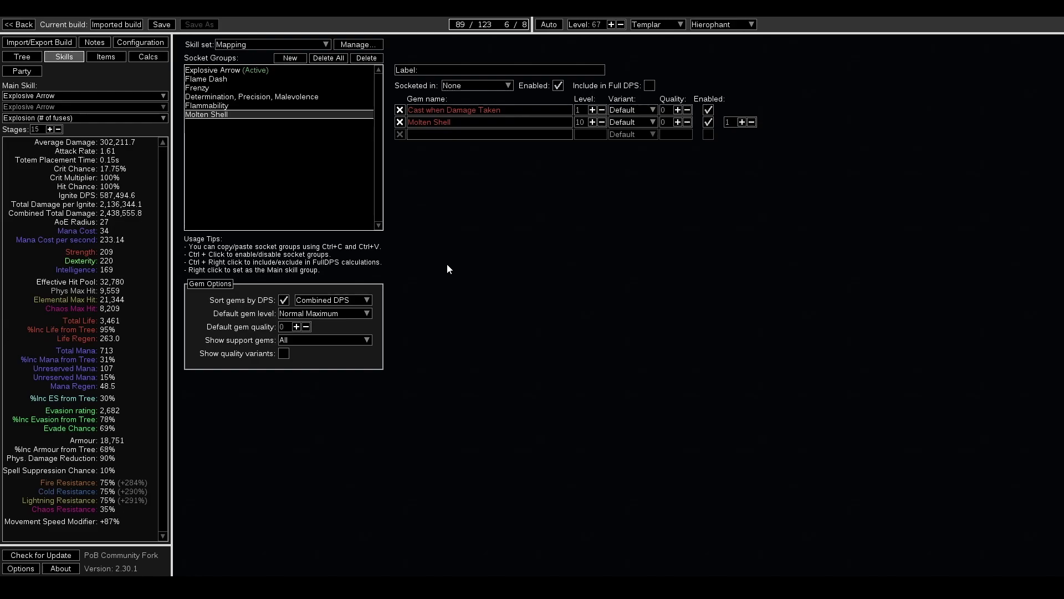
{"action": "mouse_move", "coordinate": [482, 109]}
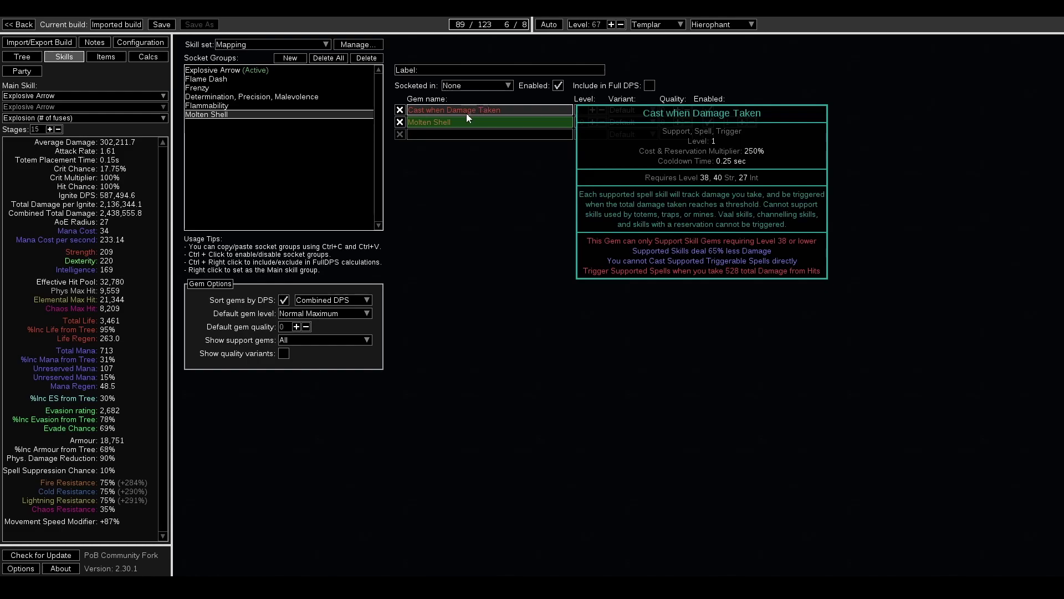
{"action": "mouse_move", "coordinate": [442, 123]}
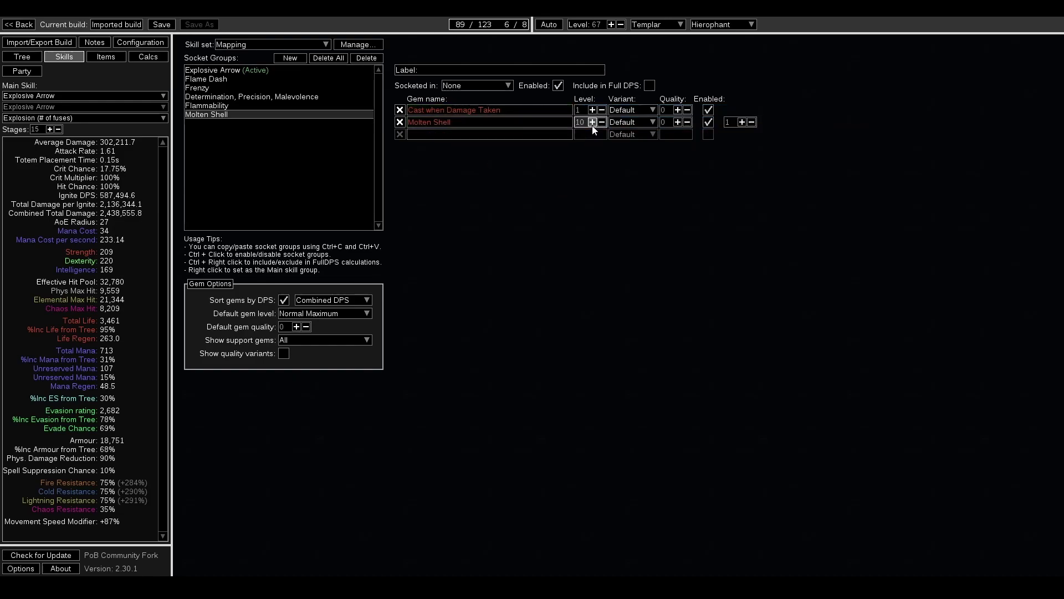
{"action": "left_click", "coordinate": [592, 122]}
{"action": "left_click", "coordinate": [602, 122]}
{"action": "left_click", "coordinate": [105, 60]}
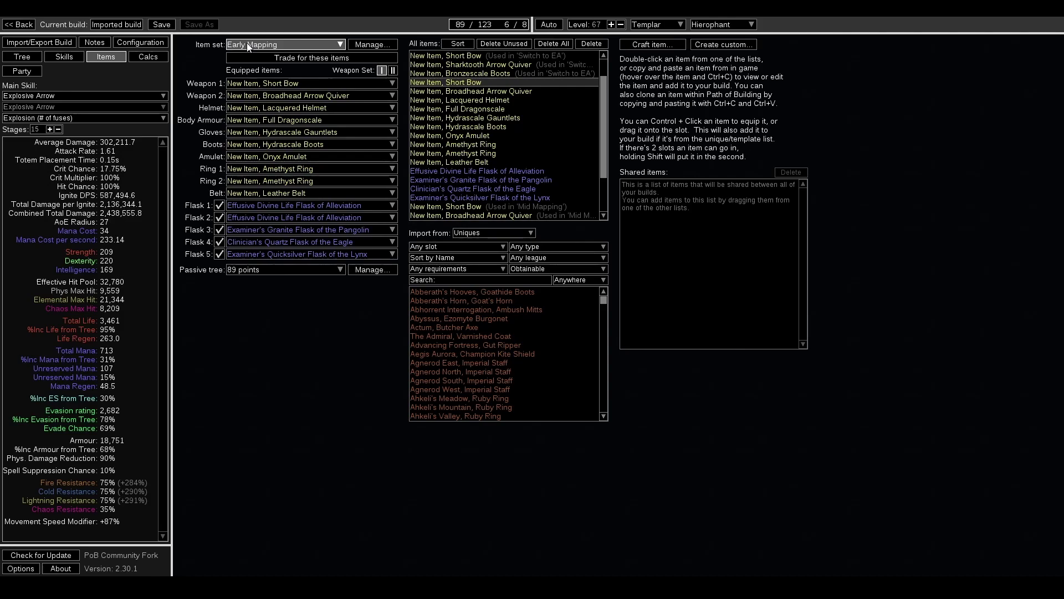
{"action": "mouse_move", "coordinate": [290, 90]}
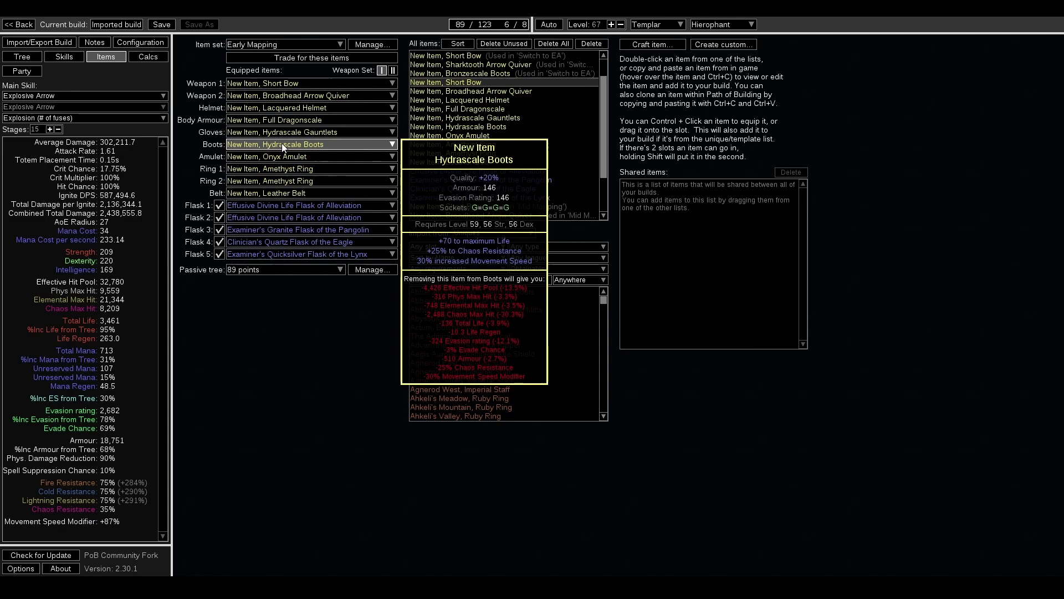
{"action": "mouse_move", "coordinate": [276, 162]}
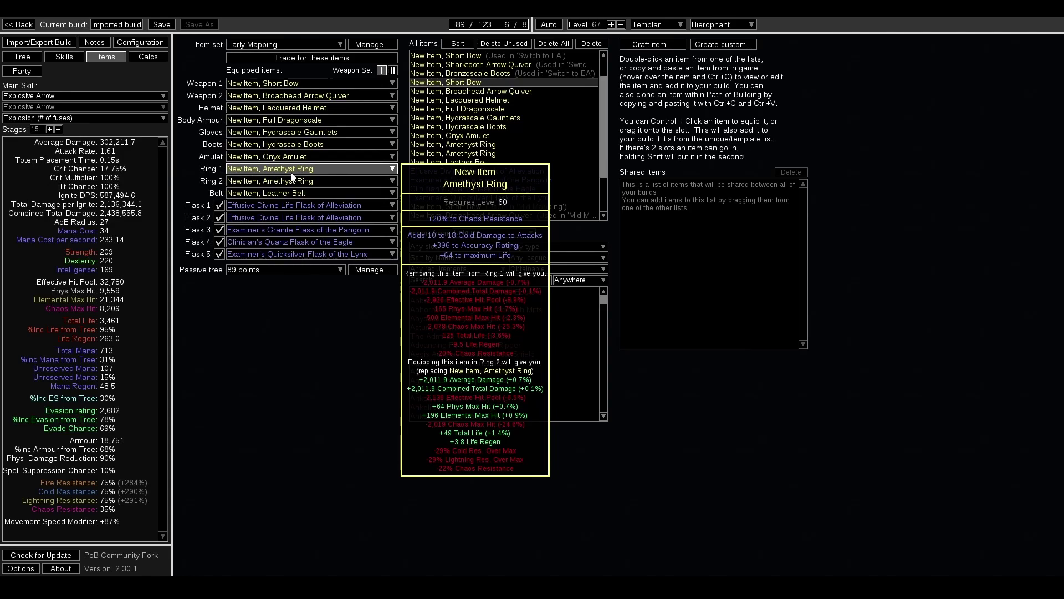
{"action": "mouse_move", "coordinate": [292, 181]}
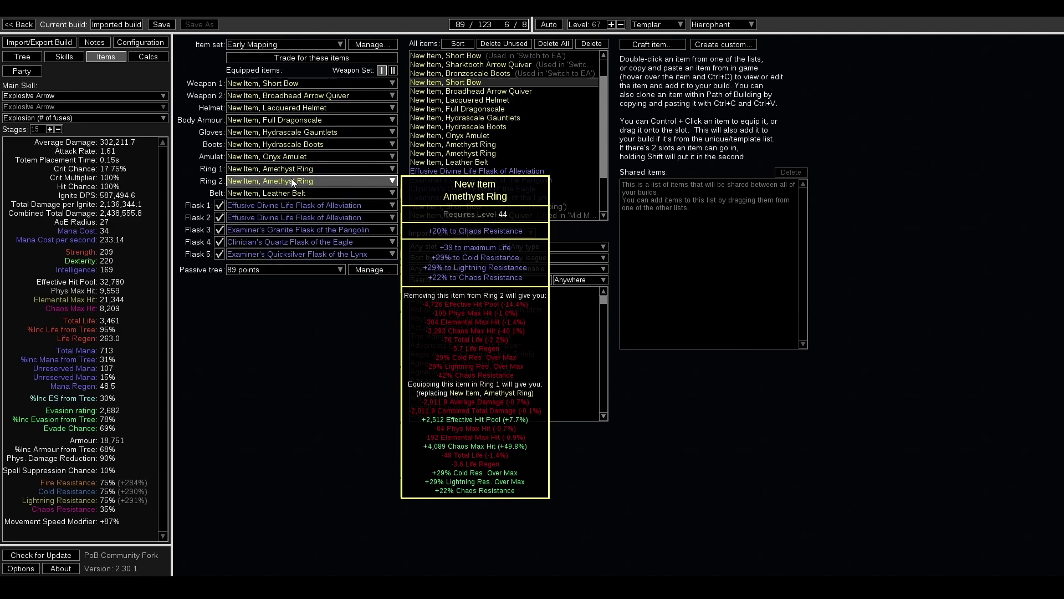
{"action": "mouse_move", "coordinate": [273, 196]}
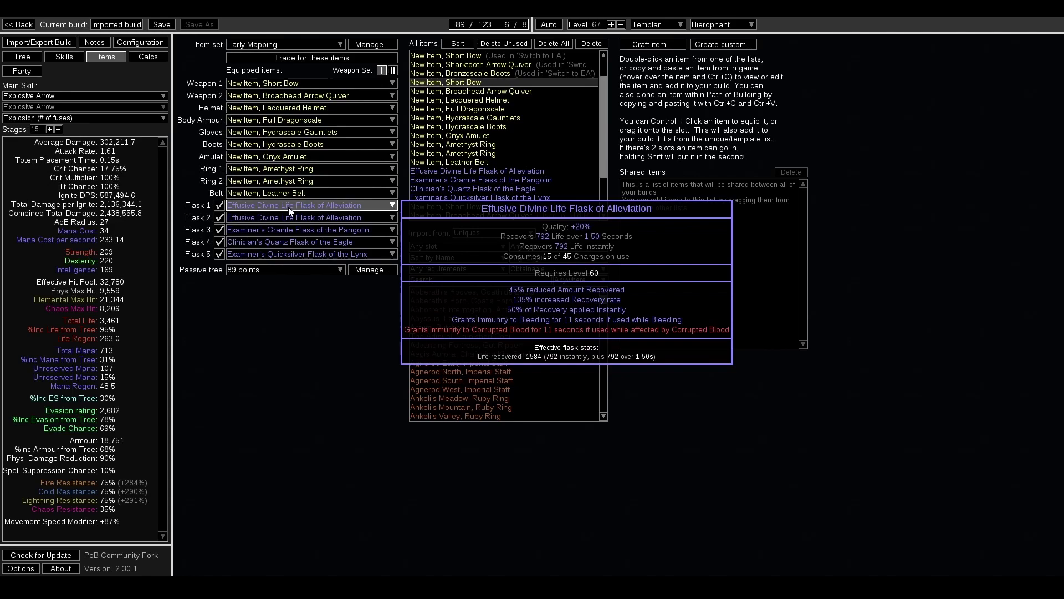
{"action": "mouse_move", "coordinate": [287, 235]}
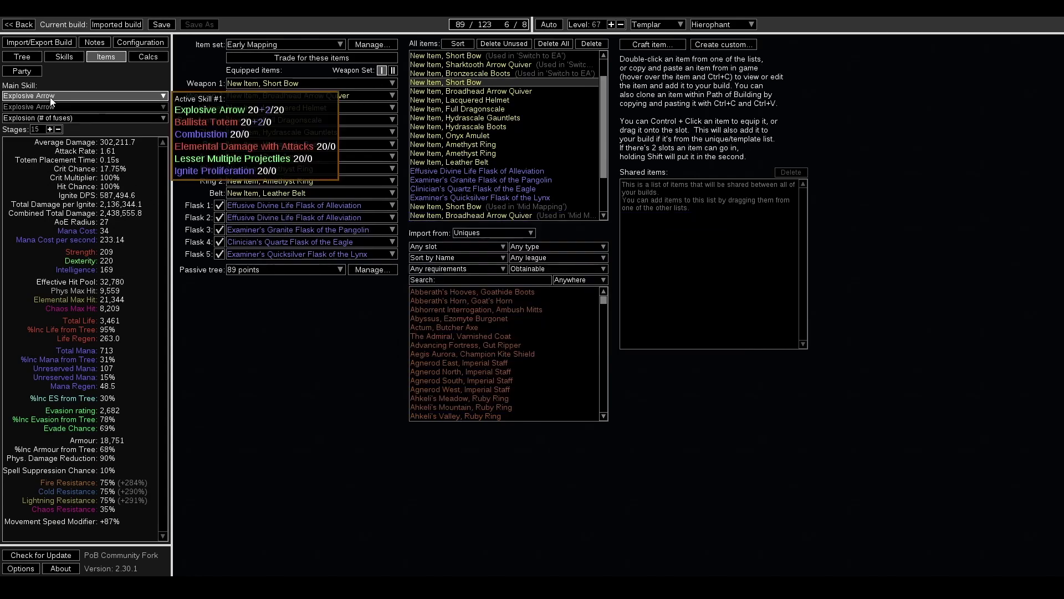
Step: Switch from the Early Mapping items to the 89-point Hierophant passive tree
{"action": "left_click", "coordinate": [25, 58]}
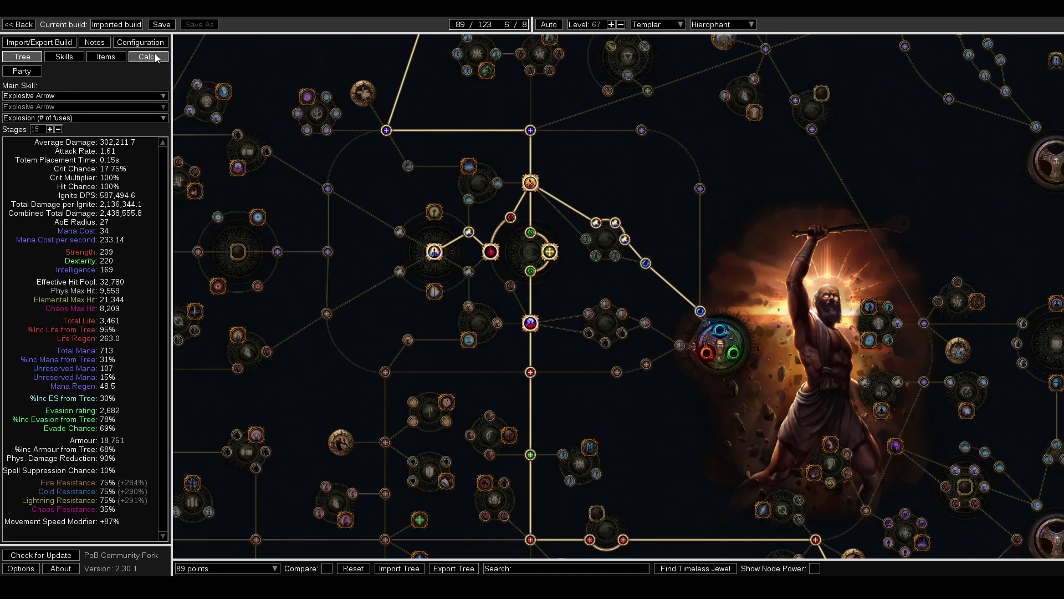
Step: In Configuration, set 'Is the enemy a Boss?' to Standard Boss, then return to the tree
{"action": "left_click", "coordinate": [140, 42]}
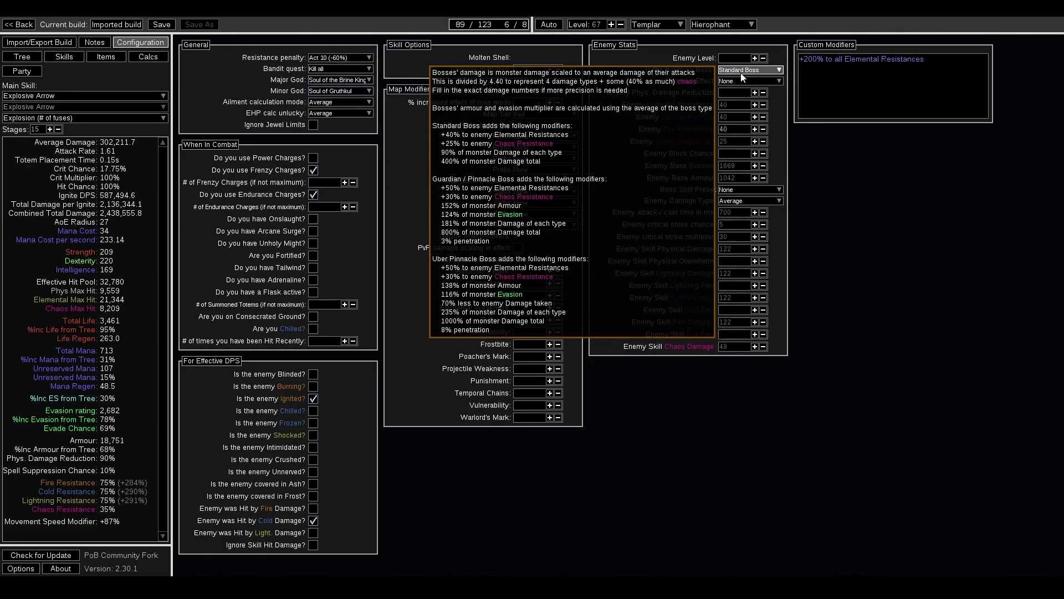
{"action": "left_click", "coordinate": [741, 70]}
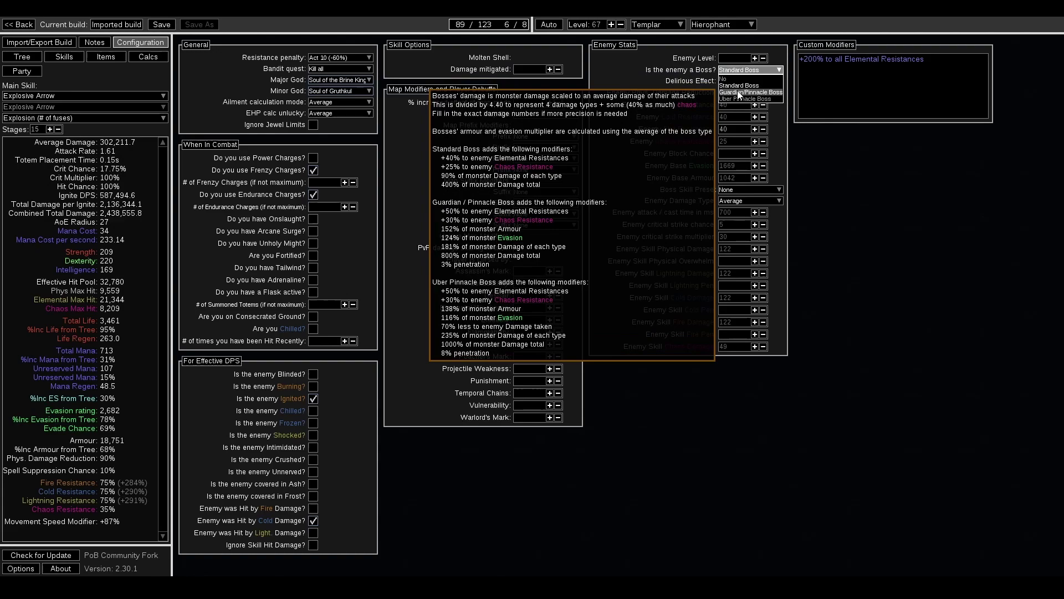
{"action": "left_click", "coordinate": [737, 92]}
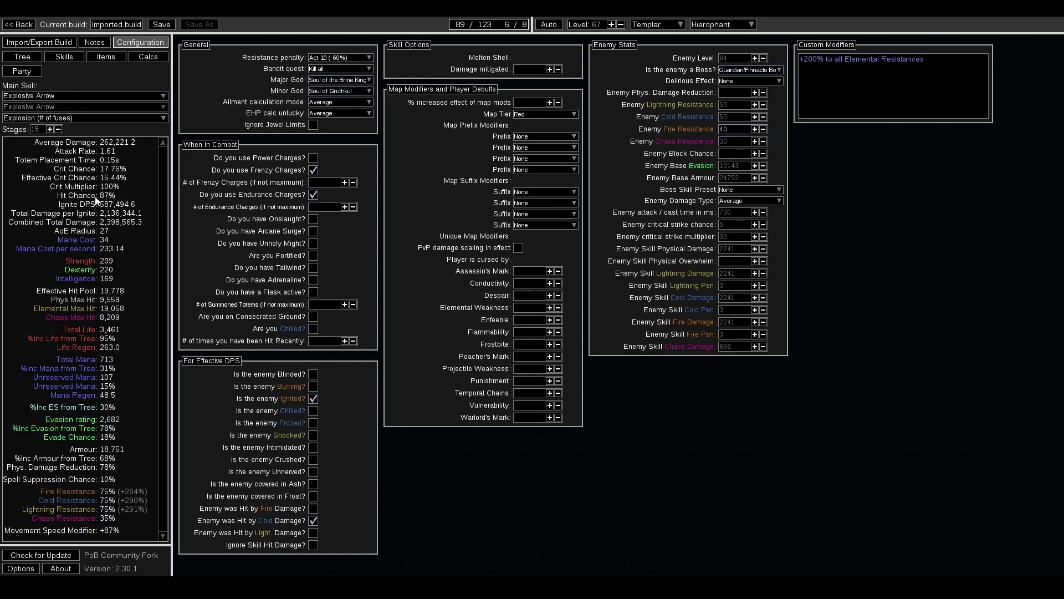
{"action": "left_click", "coordinate": [740, 69]}
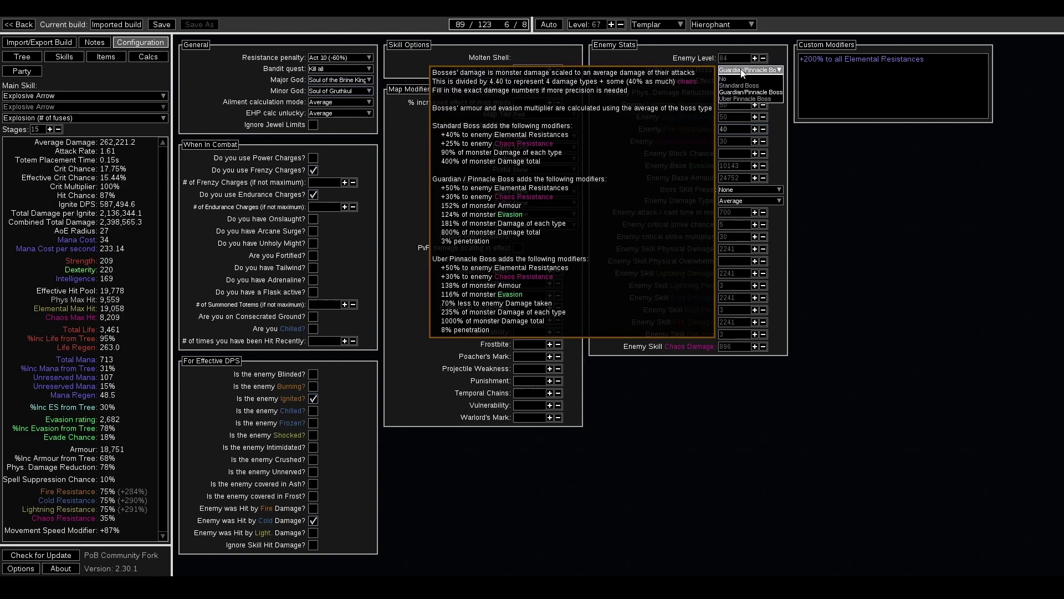
{"action": "left_click", "coordinate": [737, 86]}
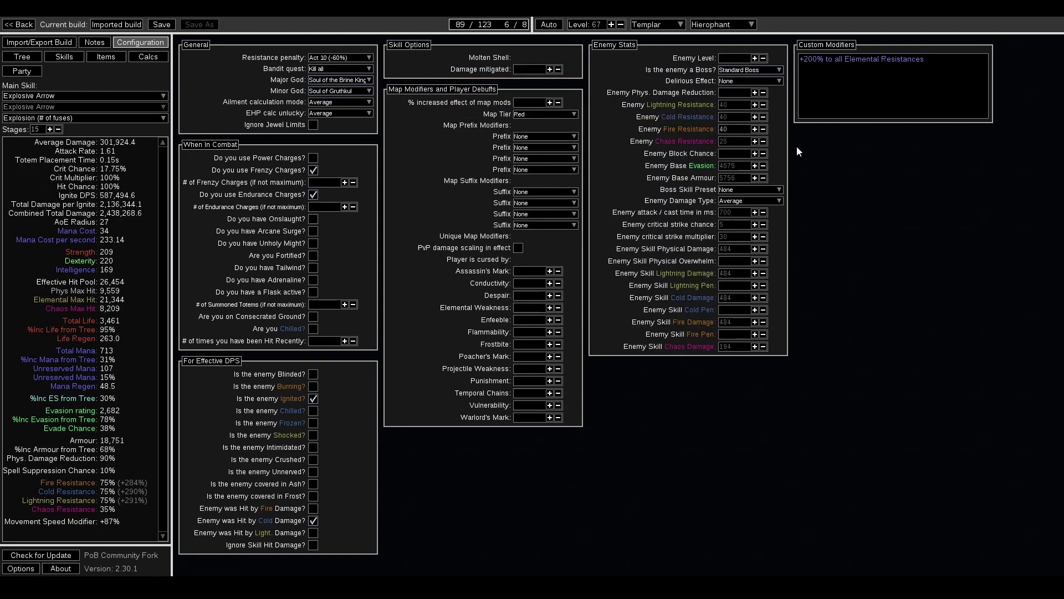
{"action": "left_click", "coordinate": [22, 57]}
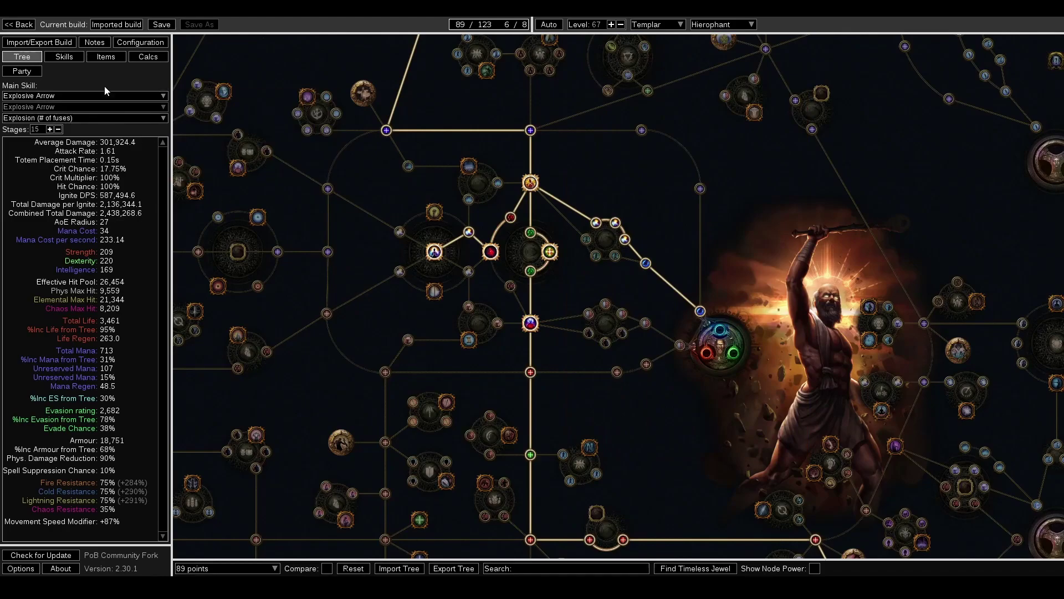
Step: Load the Mid Mapping item set from the Items page's item set list
{"action": "left_click", "coordinate": [106, 59]}
{"action": "left_click", "coordinate": [288, 44]}
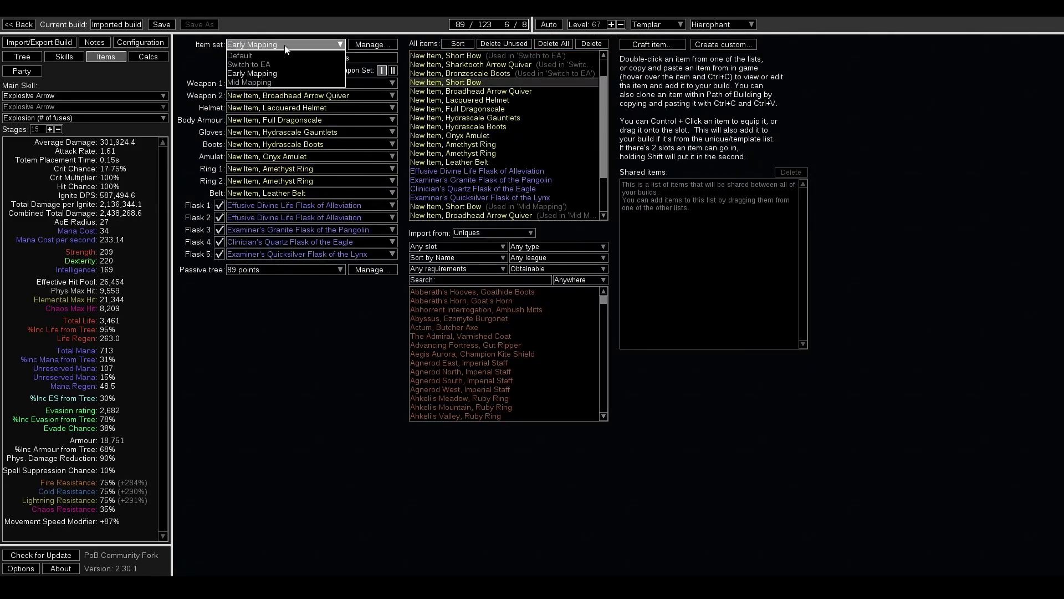
{"action": "left_click", "coordinate": [251, 82]}
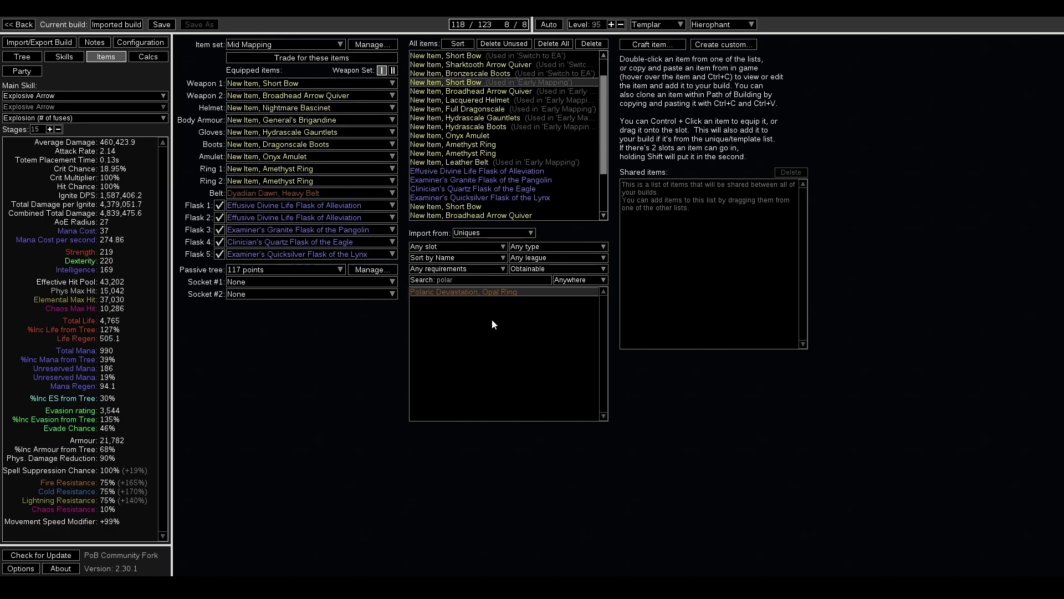
{"action": "mouse_move", "coordinate": [239, 88]}
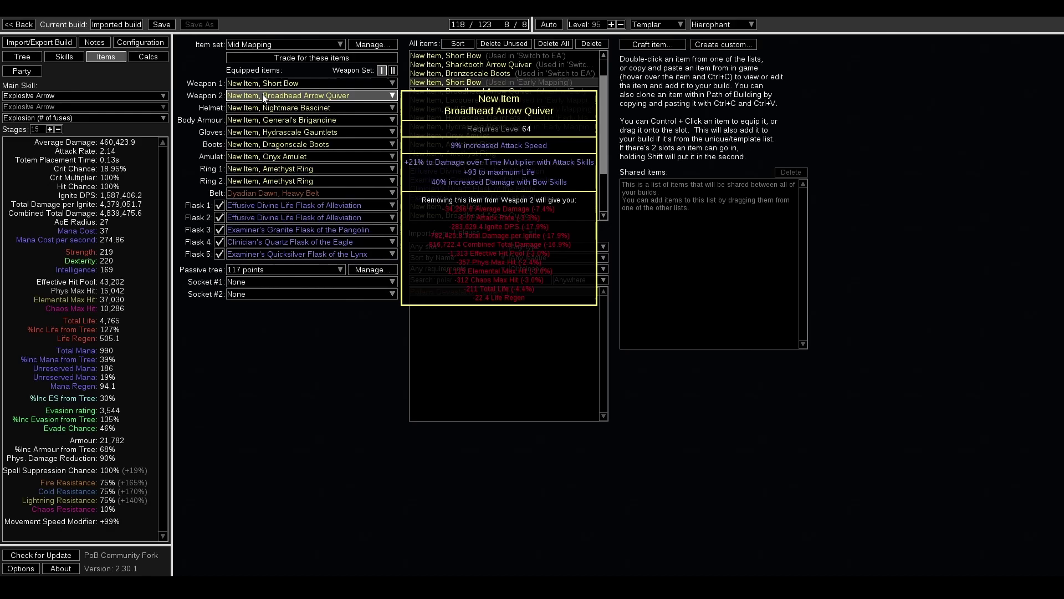
{"action": "mouse_move", "coordinate": [254, 125]}
{"action": "mouse_move", "coordinate": [256, 145]}
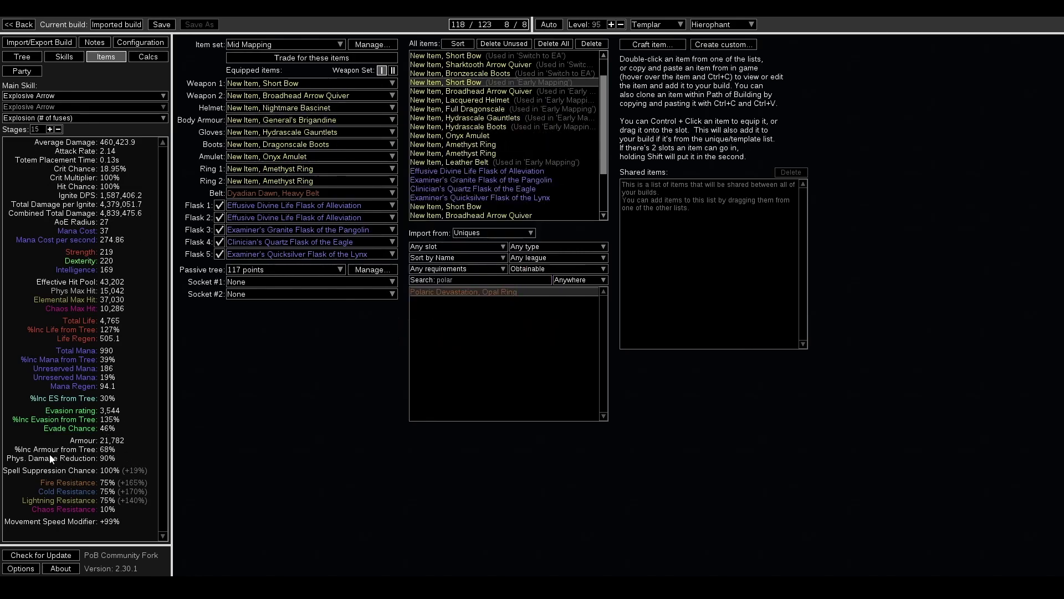
{"action": "left_click", "coordinate": [221, 241]}
{"action": "left_click", "coordinate": [219, 242]}
{"action": "left_click", "coordinate": [267, 182]}
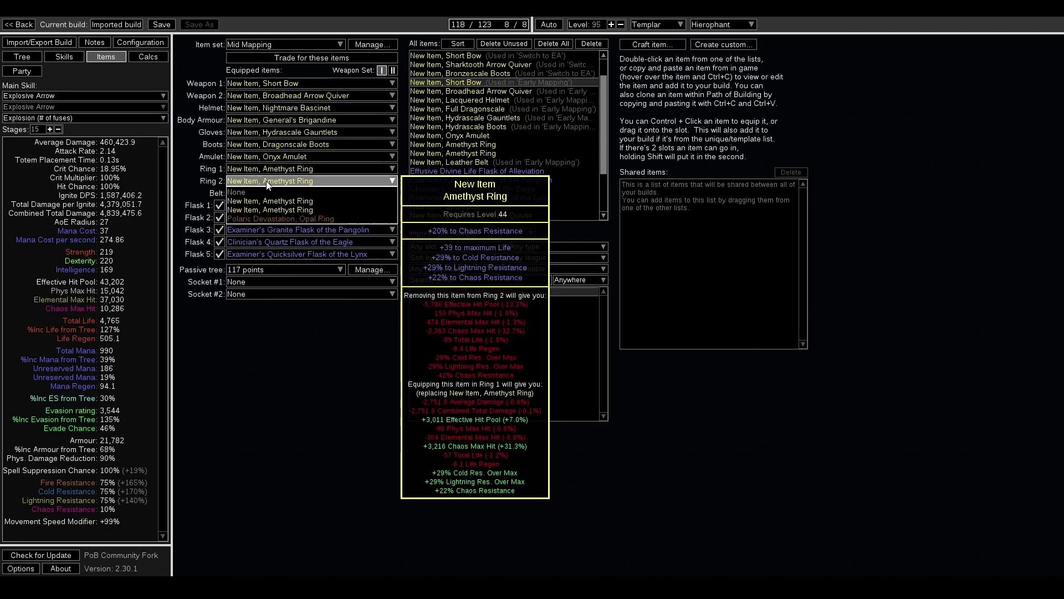
{"action": "left_click", "coordinate": [254, 218]}
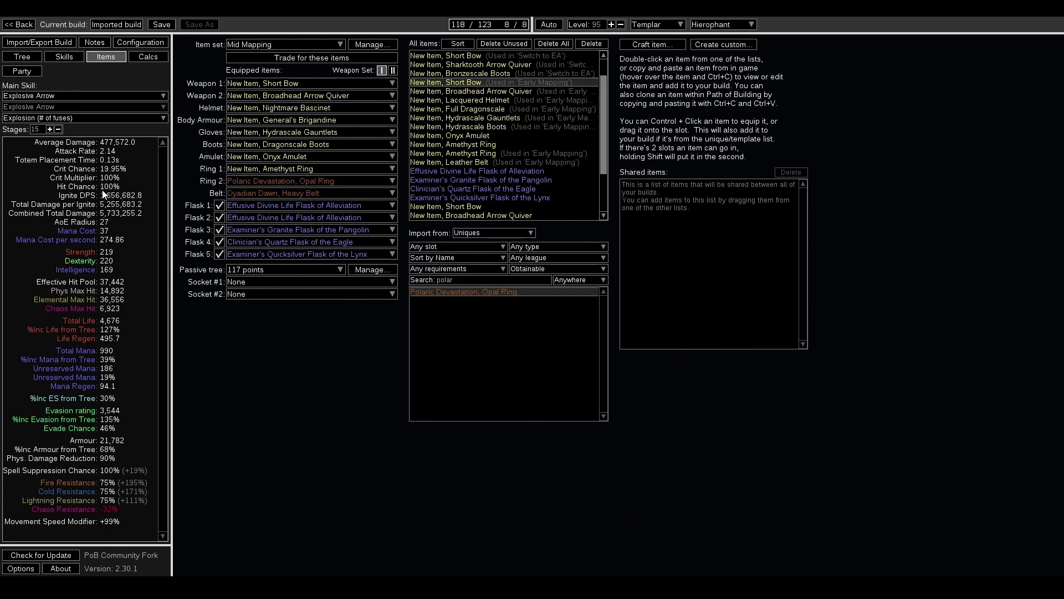
{"action": "left_click", "coordinate": [296, 179]}
{"action": "left_click", "coordinate": [260, 207]}
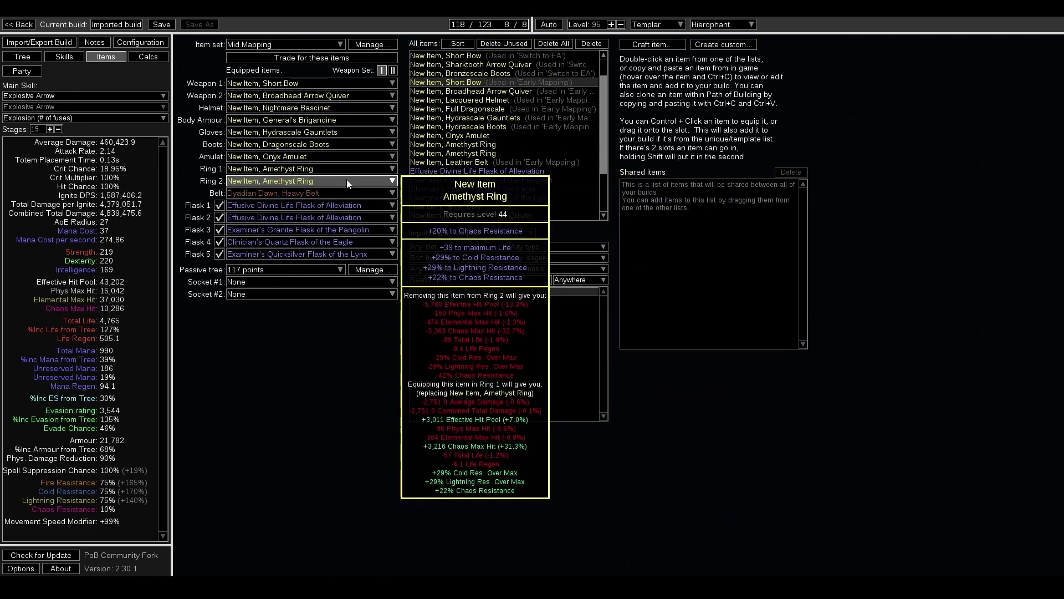
{"action": "mouse_move", "coordinate": [257, 189]}
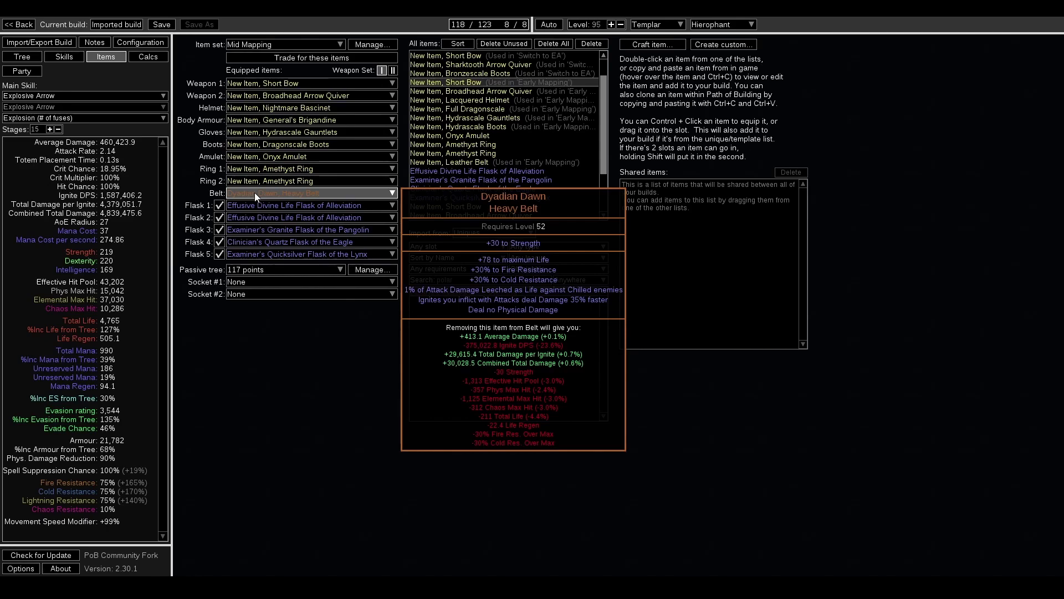
{"action": "left_click", "coordinate": [254, 191]}
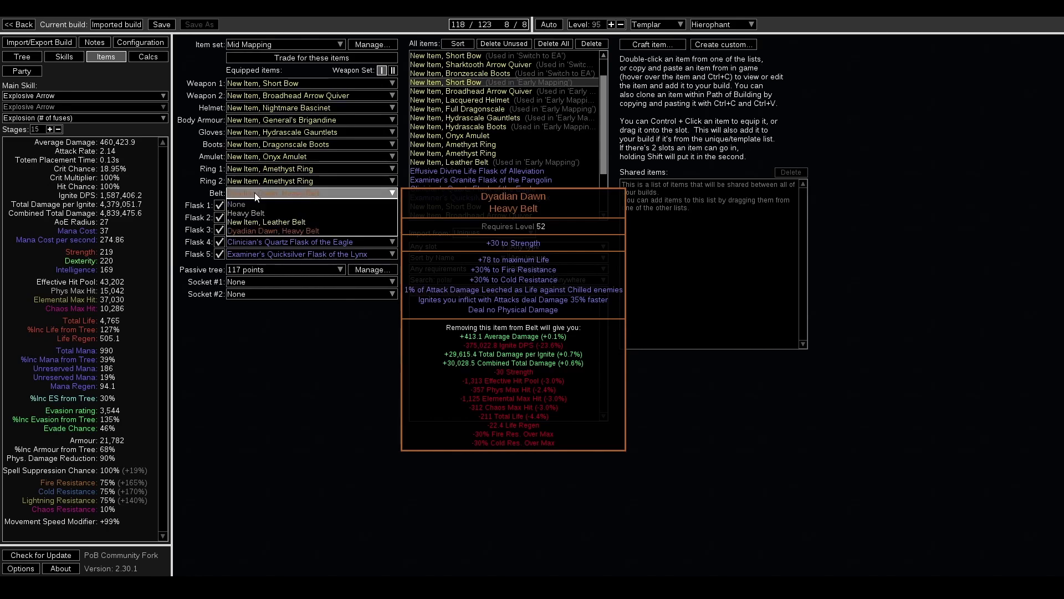
{"action": "left_click", "coordinate": [261, 230]}
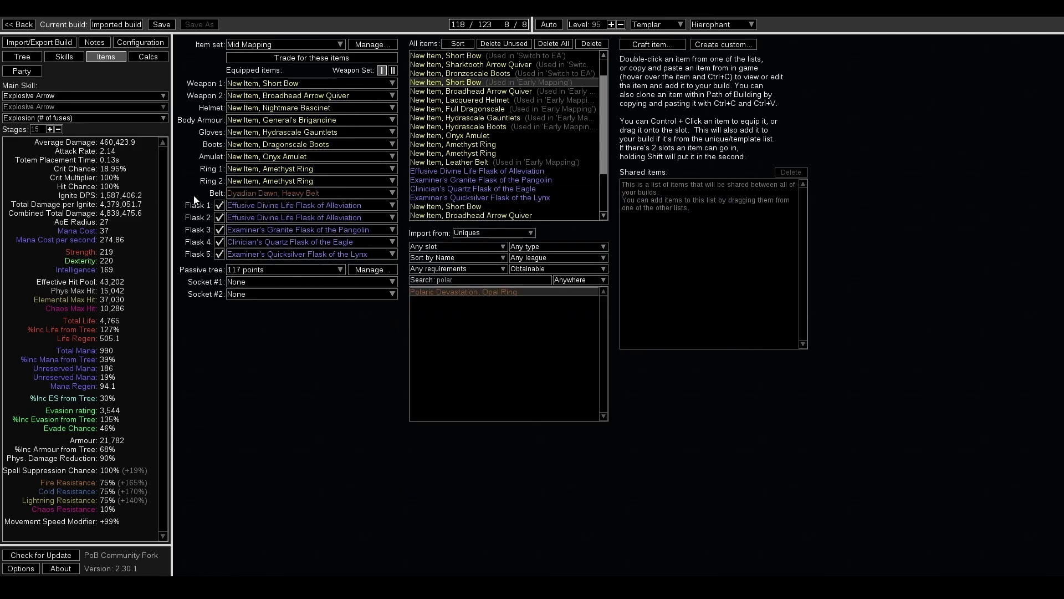
{"action": "left_click", "coordinate": [251, 193]}
{"action": "left_click", "coordinate": [251, 219]}
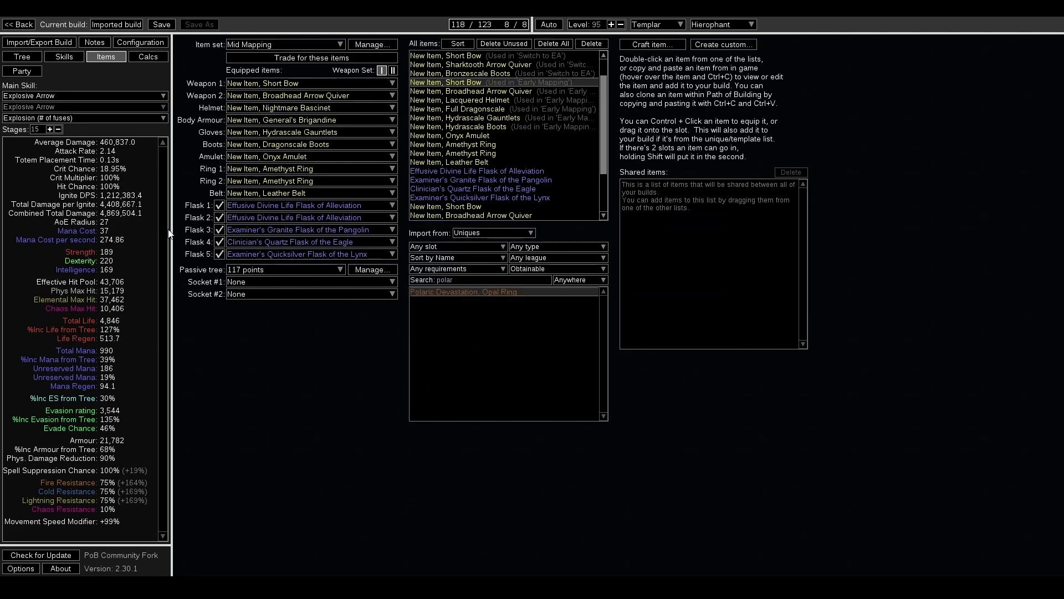
{"action": "left_click", "coordinate": [256, 193]}
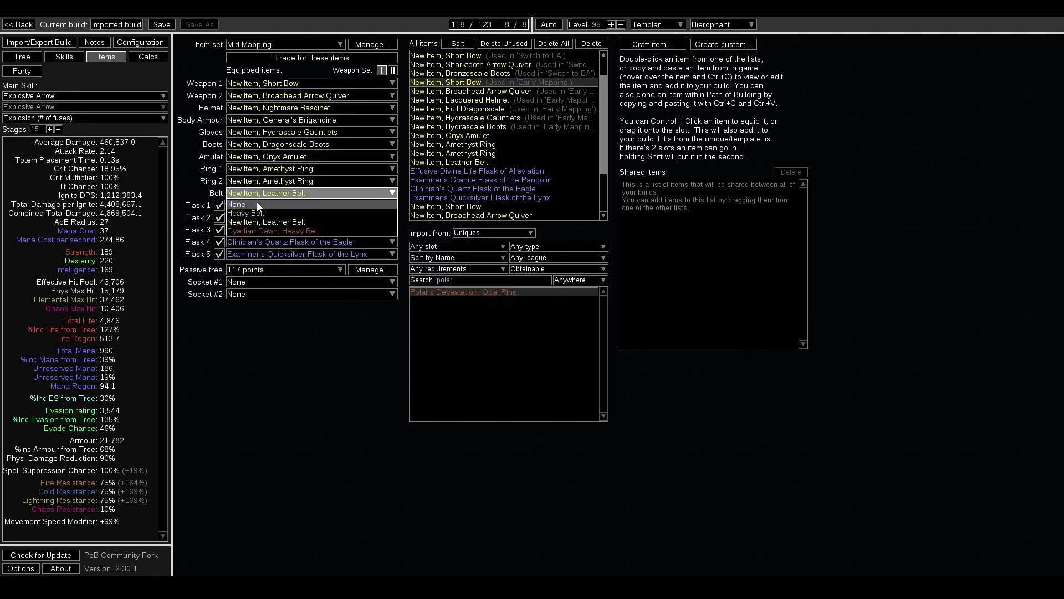
{"action": "left_click", "coordinate": [256, 229]}
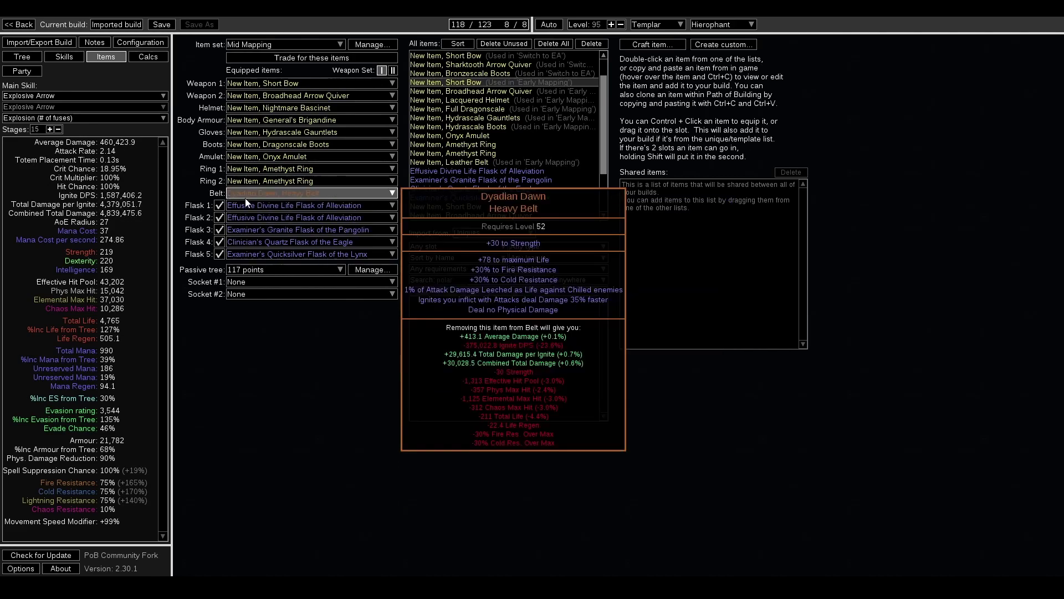
Step: Equip a new Viridian Jewel in both Socket #1 and Socket #2
{"action": "left_click", "coordinate": [262, 282]}
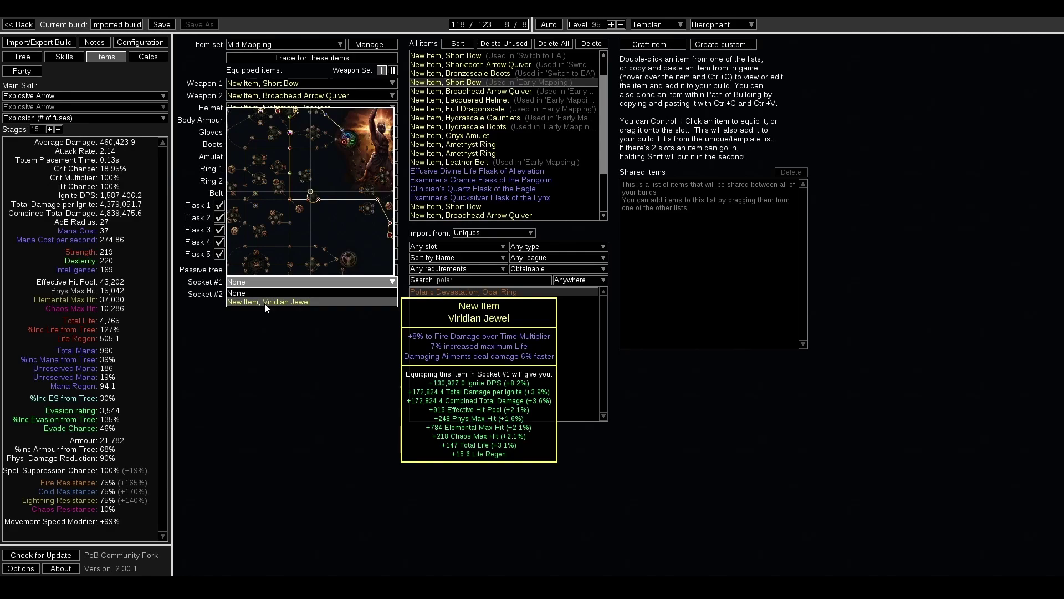
{"action": "left_click", "coordinate": [265, 302]}
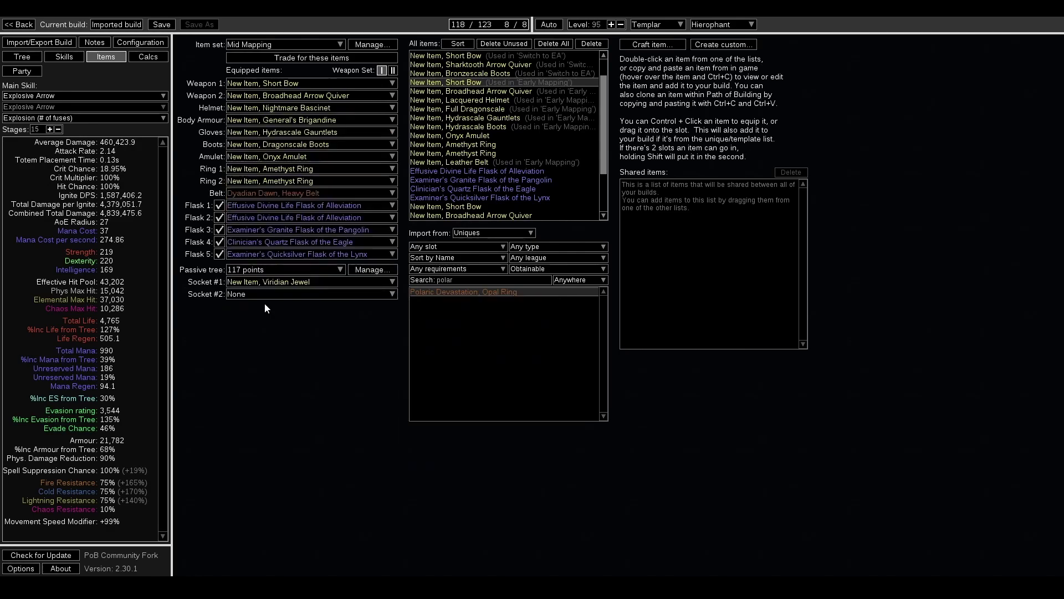
{"action": "left_click", "coordinate": [255, 294]}
{"action": "left_click", "coordinate": [250, 315]}
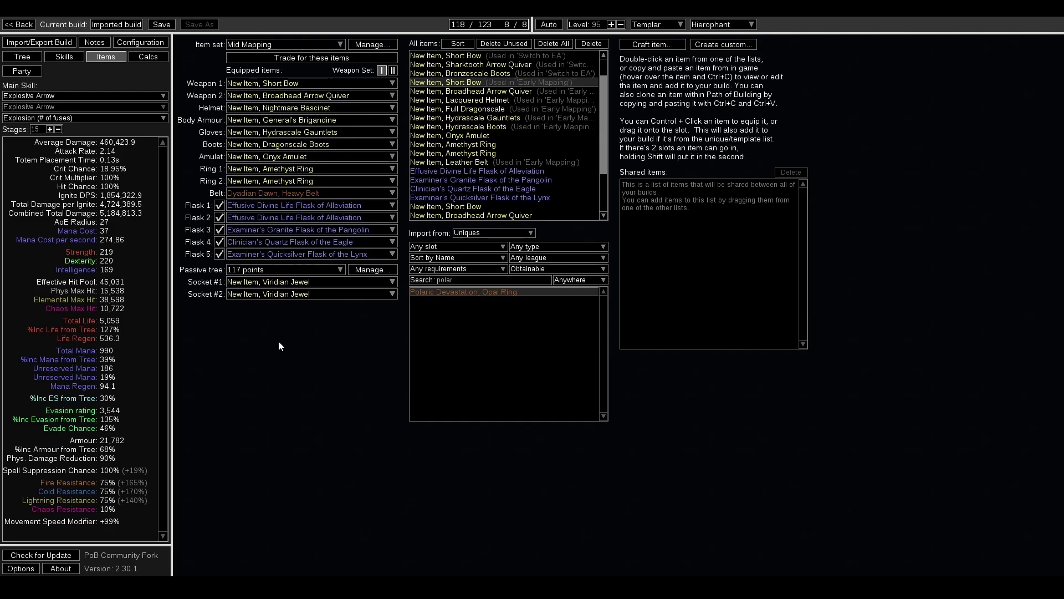
{"action": "left_click", "coordinate": [25, 56]}
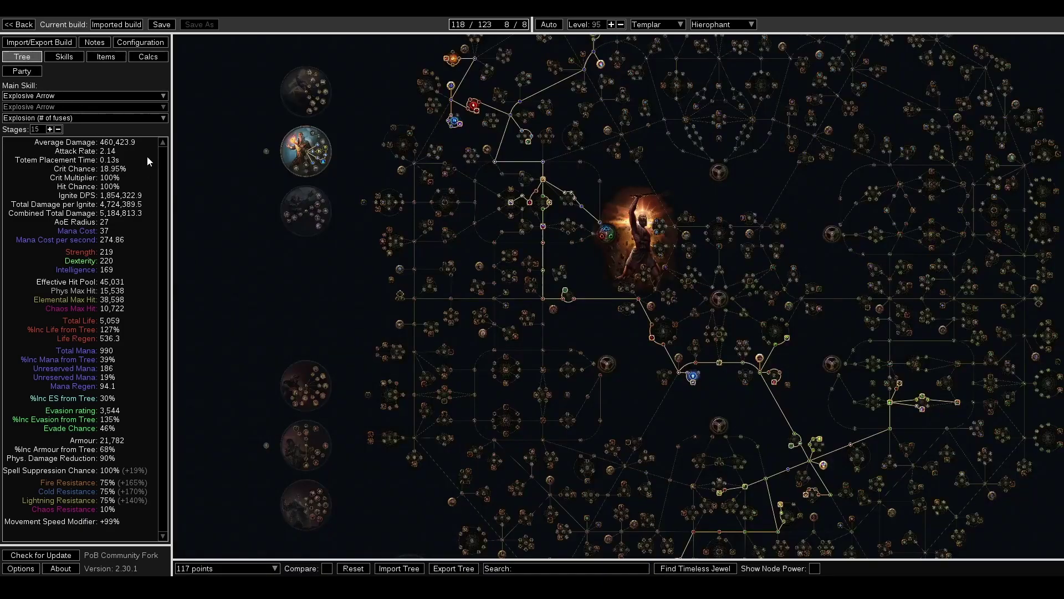
{"action": "scroll", "coordinate": [327, 118], "scroll_direction": "down", "scroll_amount": 3}
{"action": "scroll", "coordinate": [376, 338], "scroll_direction": "up", "scroll_amount": 5}
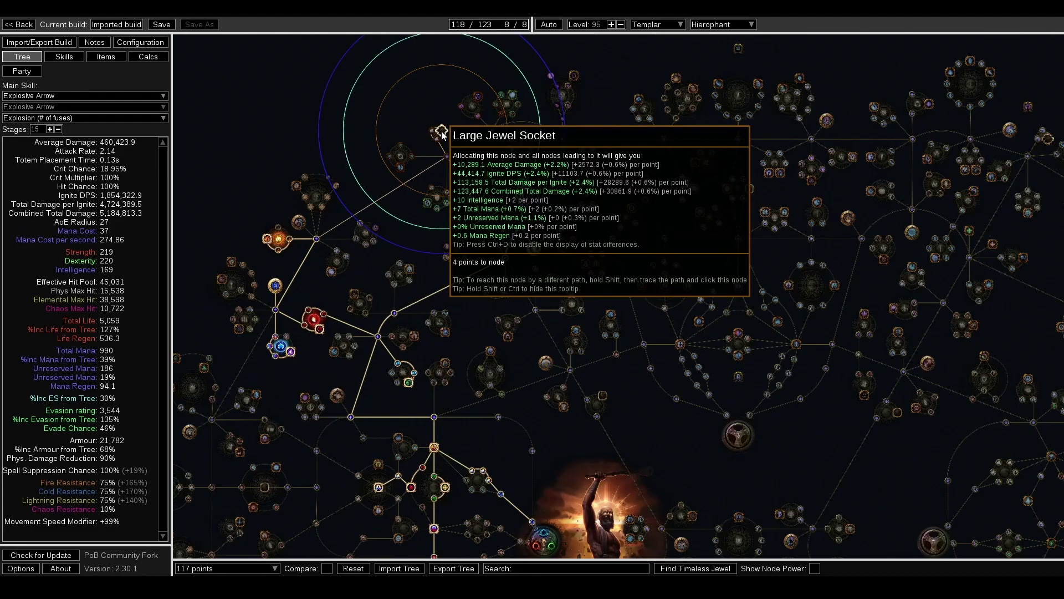
{"action": "scroll", "coordinate": [424, 119], "scroll_direction": "up", "scroll_amount": 3}
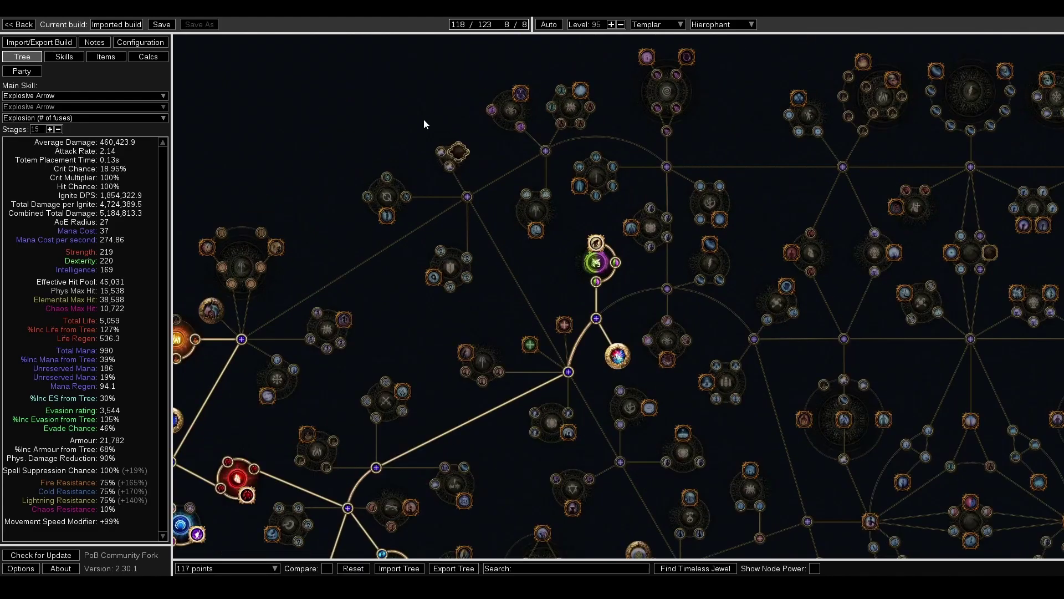
{"action": "scroll", "coordinate": [424, 143], "scroll_direction": "down", "scroll_amount": 3}
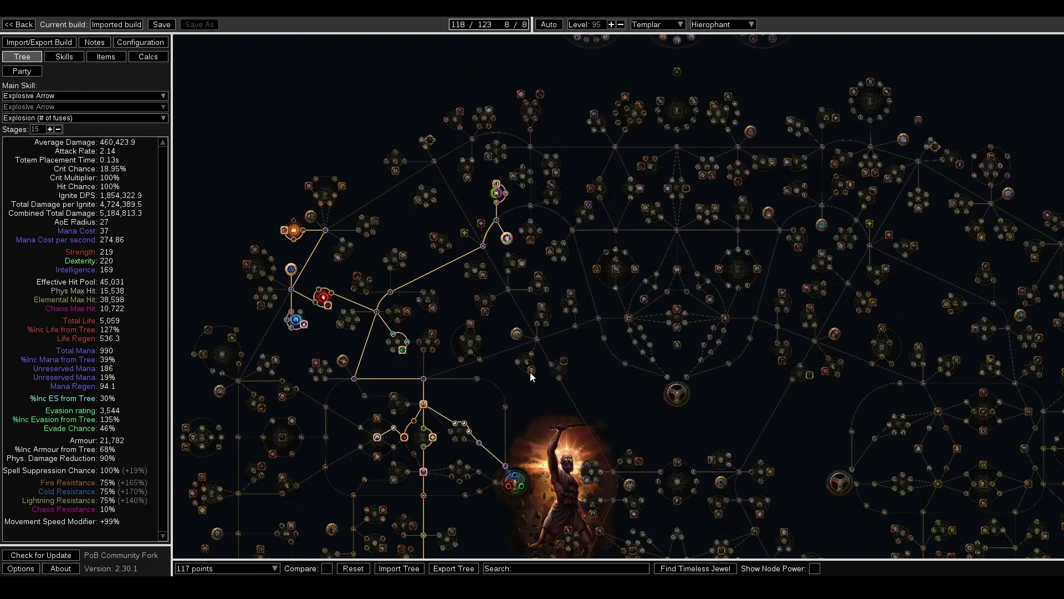
{"action": "mouse_move", "coordinate": [530, 373]}
{"action": "left_mouse_down"}
{"action": "mouse_move", "coordinate": [550, 381]}
{"action": "mouse_move", "coordinate": [533, 348]}
{"action": "left_mouse_up"}
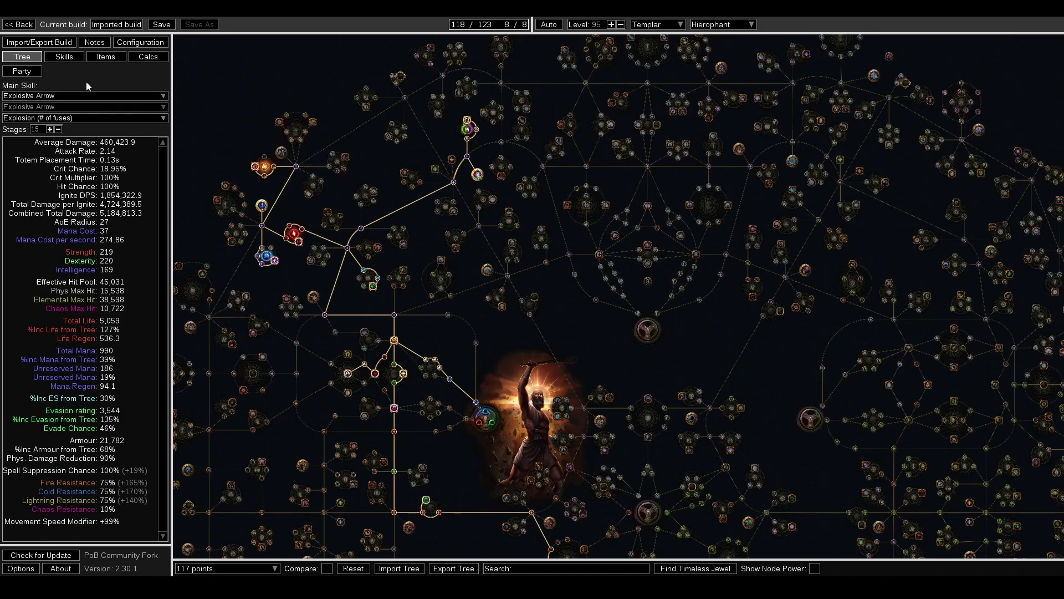
Step: Review the Explosive Arrow socket group's gems, then return to the 117-point passive tree
{"action": "left_click", "coordinate": [93, 61]}
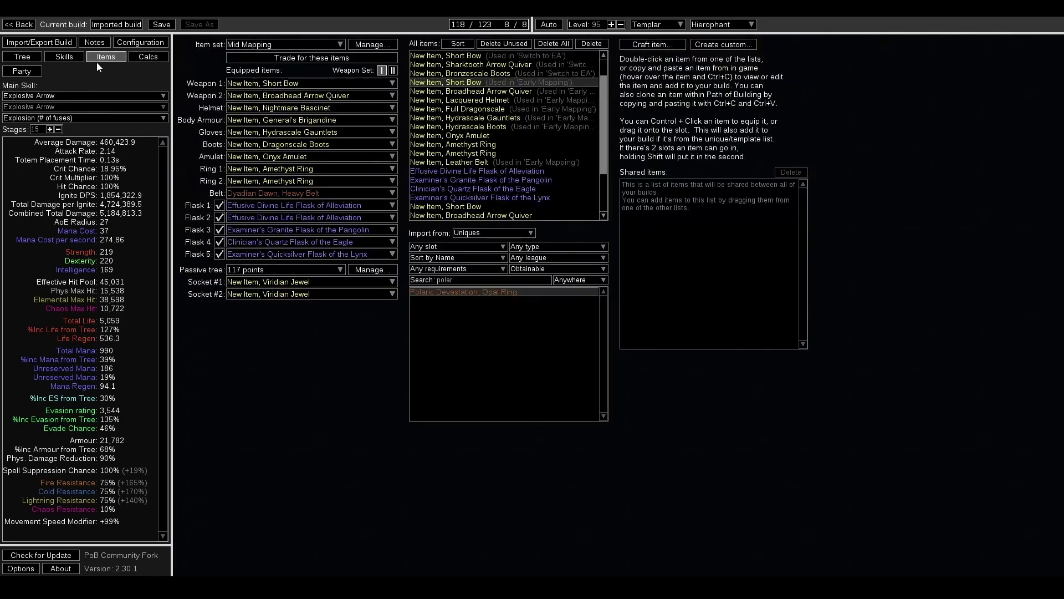
{"action": "left_click", "coordinate": [78, 58]}
{"action": "left_click", "coordinate": [233, 70]}
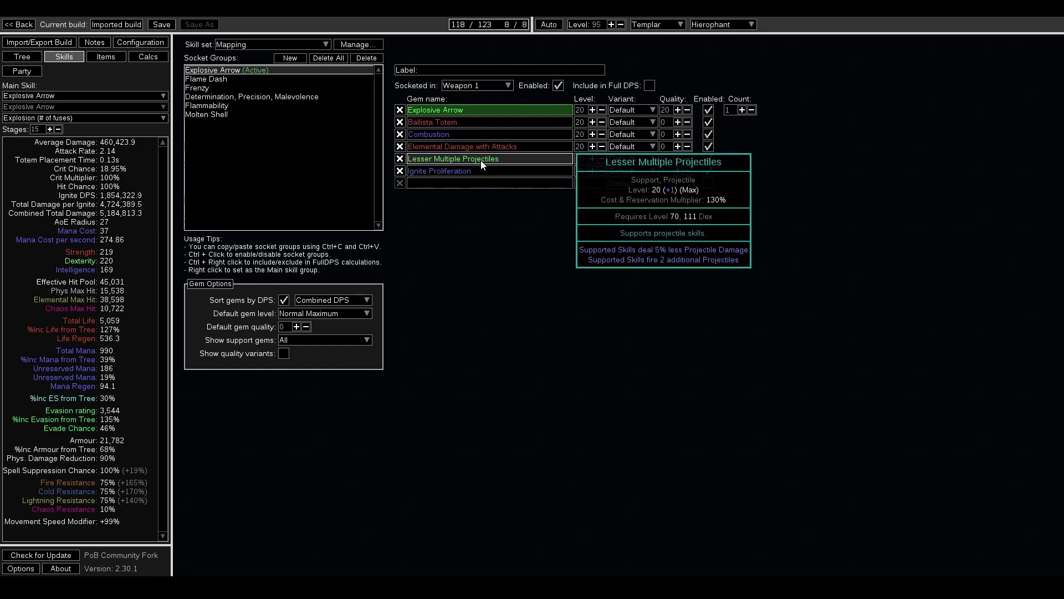
{"action": "left_click", "coordinate": [104, 57]}
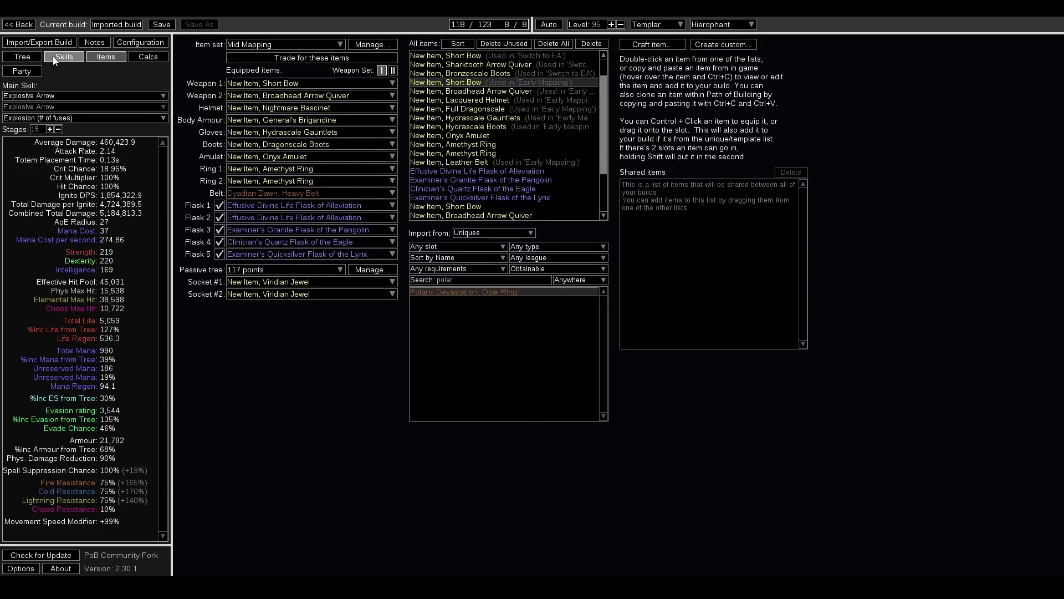
{"action": "left_click", "coordinate": [27, 61]}
Step: Pan and zoom the passive tree to inspect the Bow Damage cluster, then zoom back out
{"action": "mouse_move", "coordinate": [790, 465]}
{"action": "left_mouse_down"}
{"action": "mouse_move", "coordinate": [707, 169]}
{"action": "mouse_move", "coordinate": [647, 50]}
{"action": "left_mouse_up"}
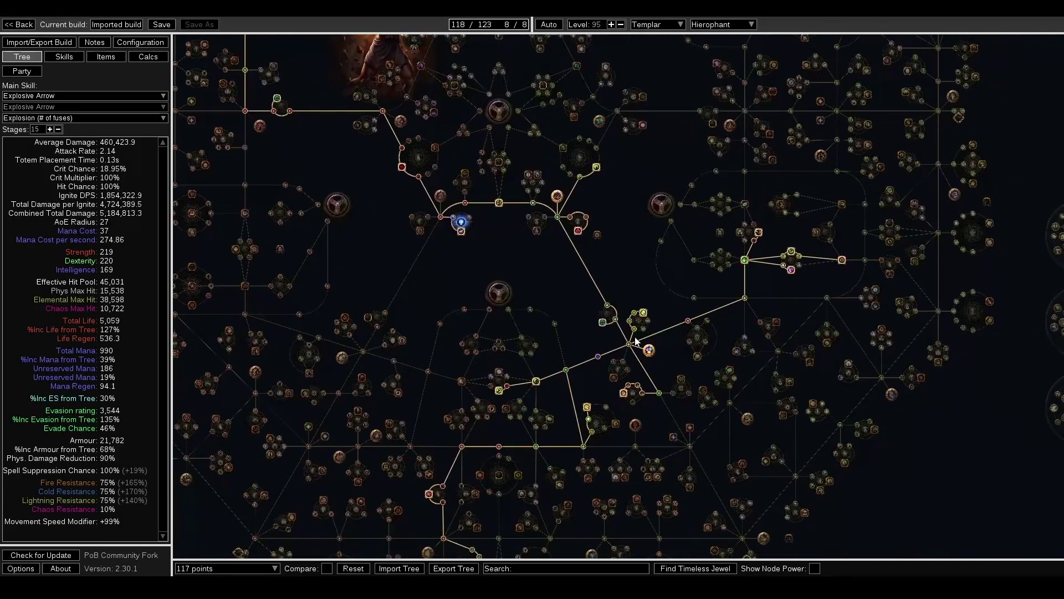
{"action": "scroll", "coordinate": [607, 323], "scroll_direction": "up", "scroll_amount": 2}
{"action": "left_click_drag", "start_coordinate": [607, 324], "coordinate": [563, 298]}
{"action": "scroll", "coordinate": [493, 284], "scroll_direction": "up", "scroll_amount": 1}
{"action": "left_click_drag", "start_coordinate": [570, 234], "coordinate": [517, 198]}
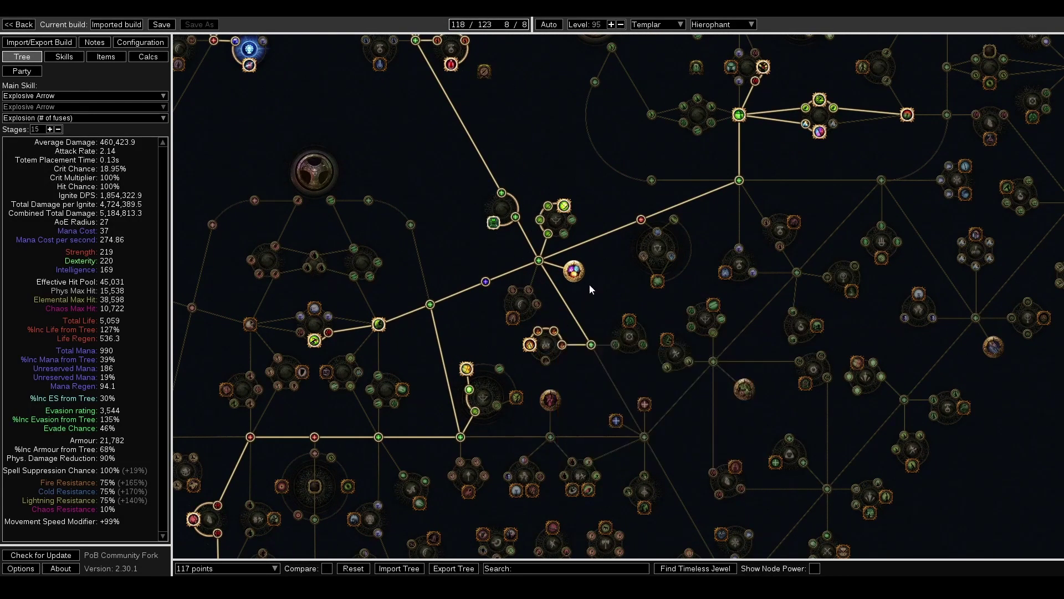
{"action": "mouse_move", "coordinate": [547, 237]}
{"action": "scroll", "coordinate": [418, 168], "scroll_direction": "down", "scroll_amount": 3}
{"action": "left_click_drag", "start_coordinate": [418, 168], "coordinate": [534, 325]}
Step: Return to the Mid Mapping Items page to review the Short Bow and Broadhead Arrow Quiver
{"action": "left_click", "coordinate": [71, 53]}
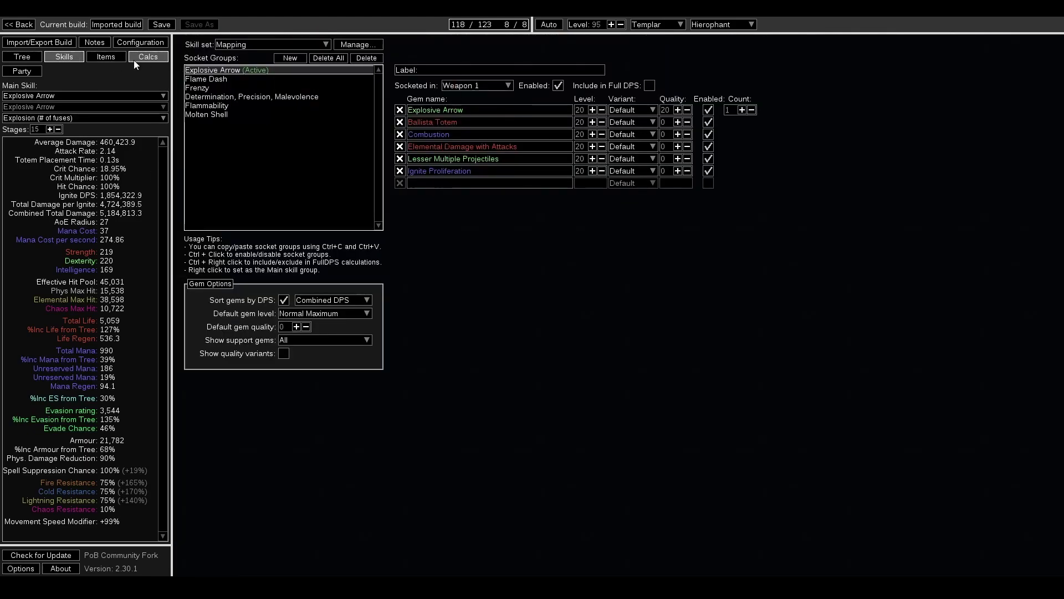
{"action": "left_click", "coordinate": [111, 57]}
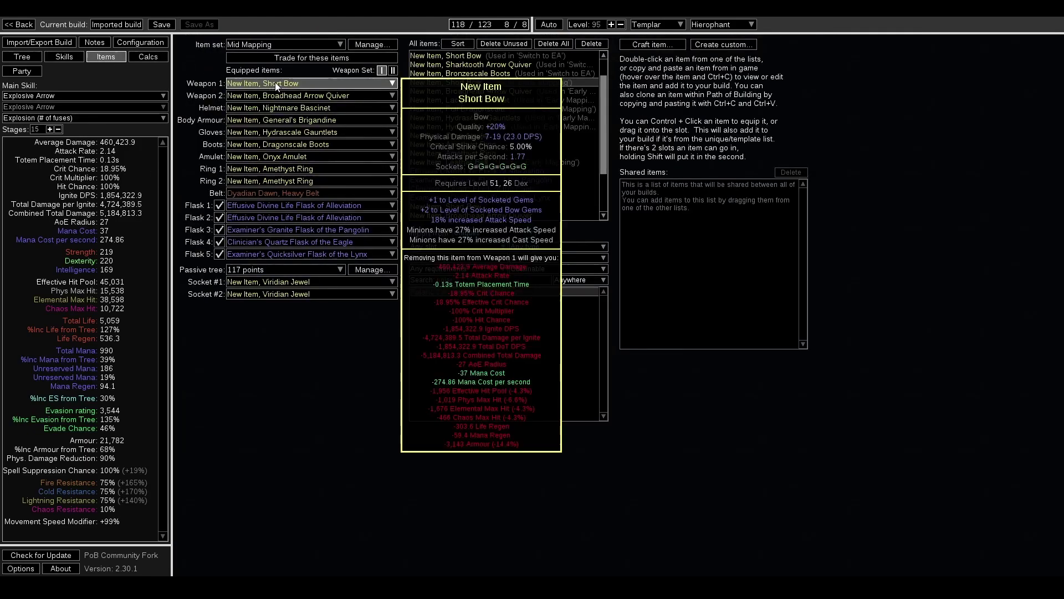